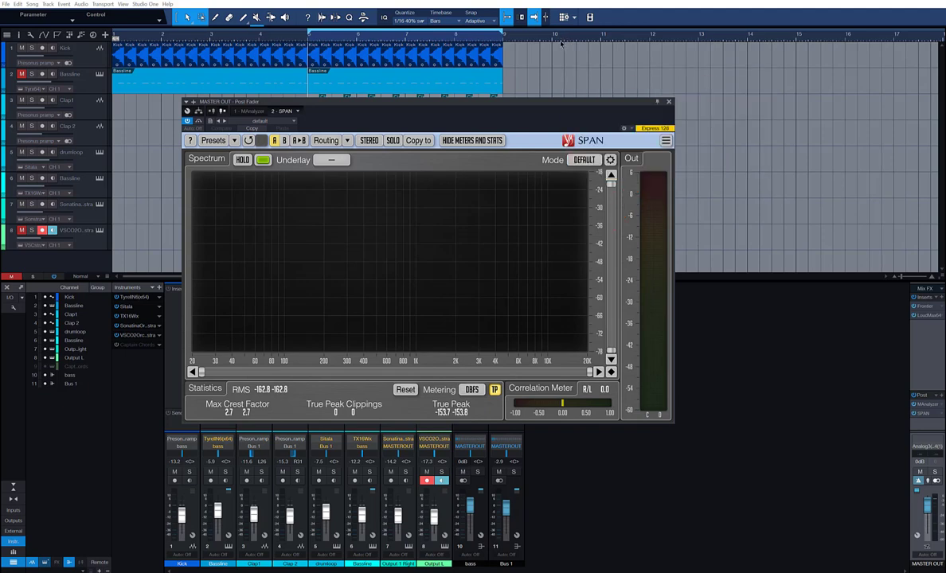
- Play the song from the chosen start point so SPAN on Master Out shows the live spectrum
left_click(555, 48)
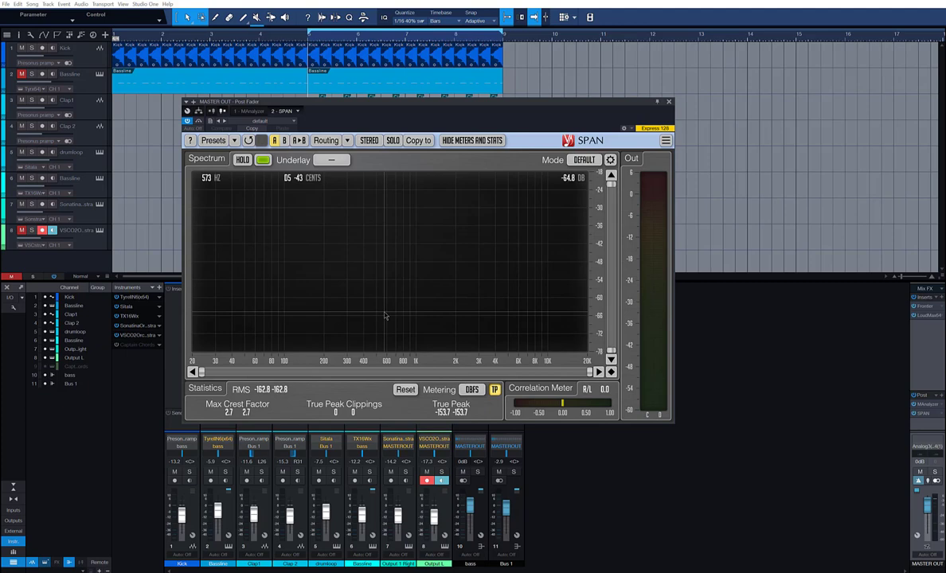
mouse_move(392, 291)
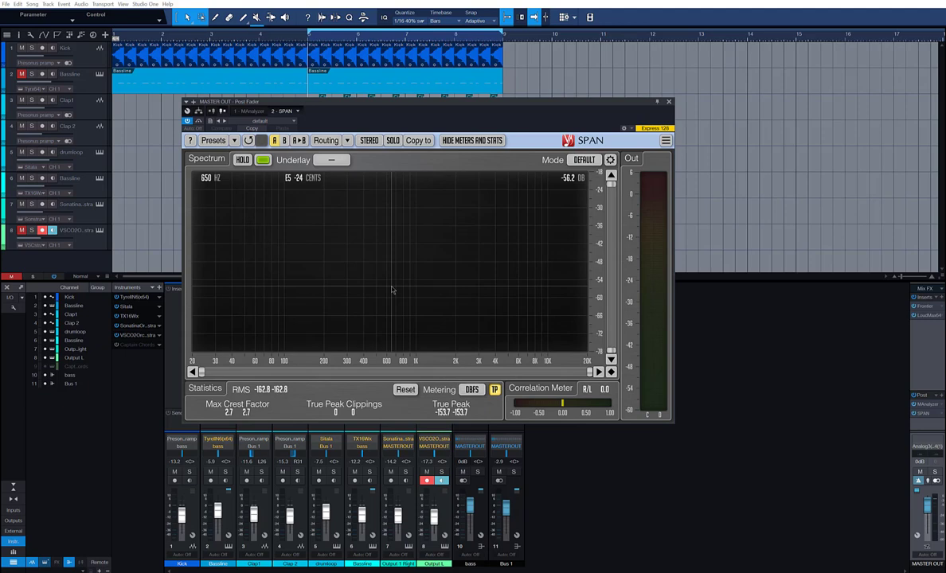
key("space")
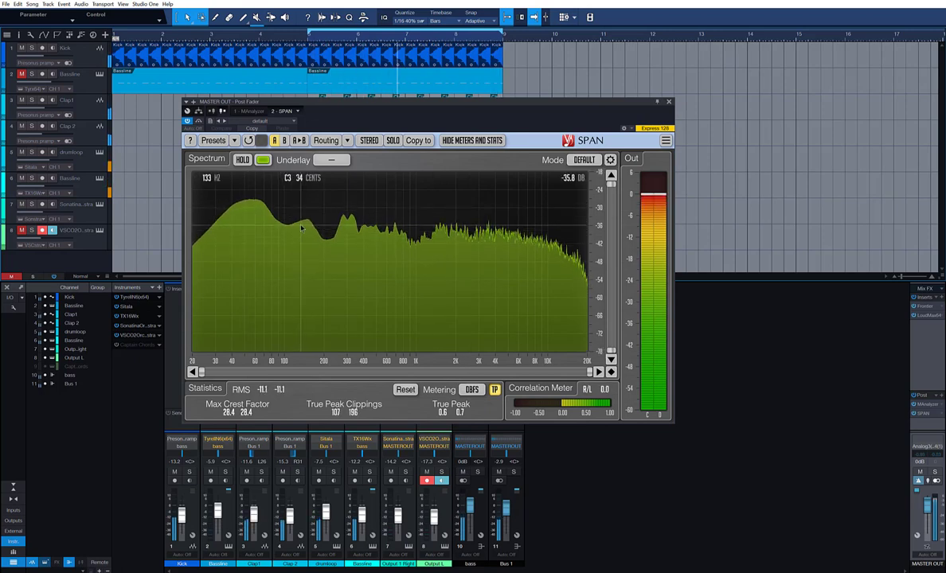
- Sweep SPAN's listening band from about 61.5 Hz up to 164 Hz, then stop playback
left_click_drag(311, 223, 257, 220)
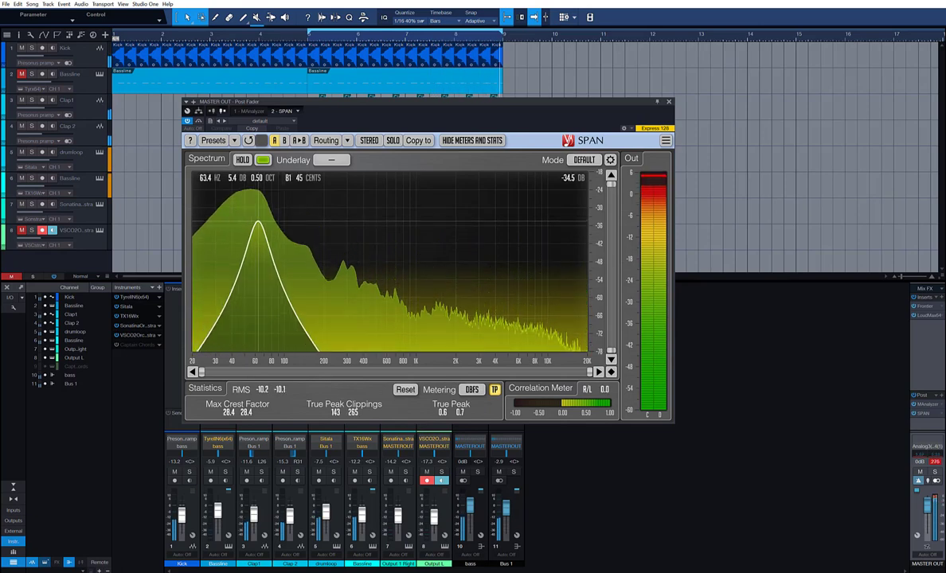
mouse_move(256, 220)
left_mouse_down()
mouse_move(557, 216)
mouse_move(448, 239)
mouse_move(387, 229)
mouse_move(307, 236)
left_mouse_up()
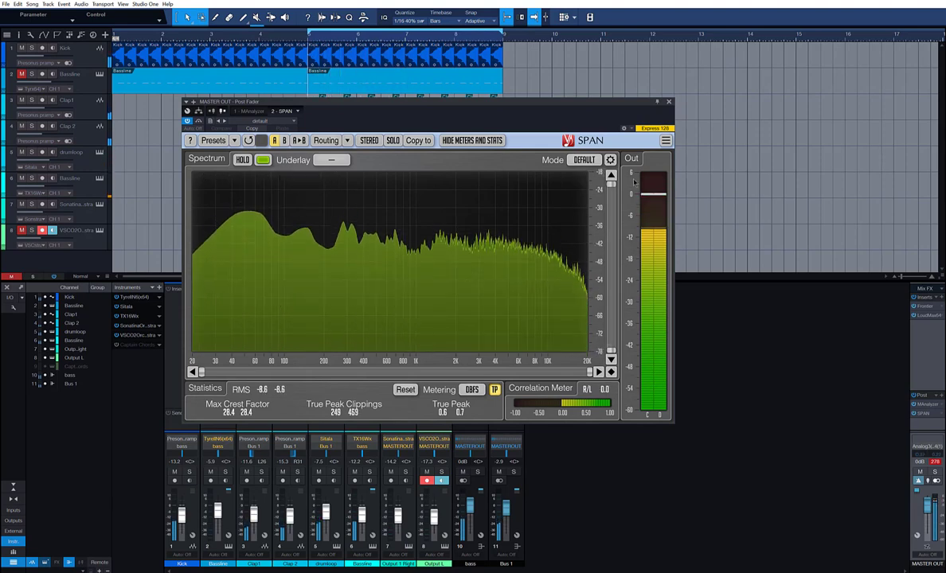
key("space")
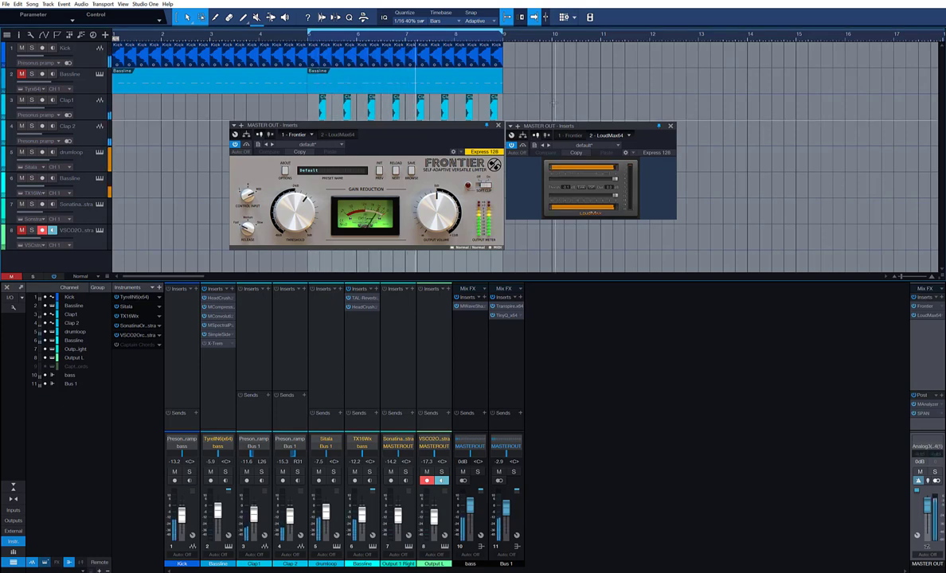
- Stop playback and close the Frontier and LoudMax limiter windows on the master
key("space")
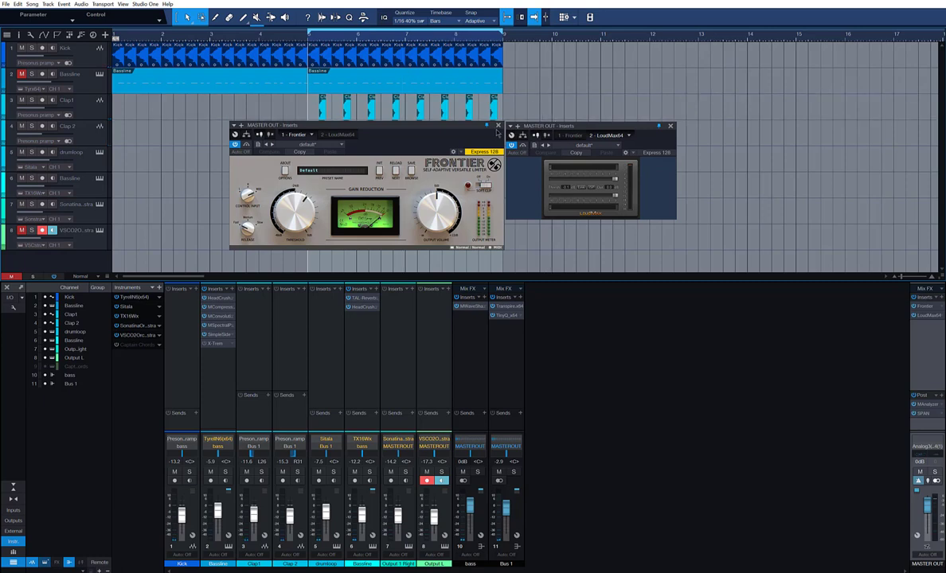
left_click(499, 125)
left_click(670, 126)
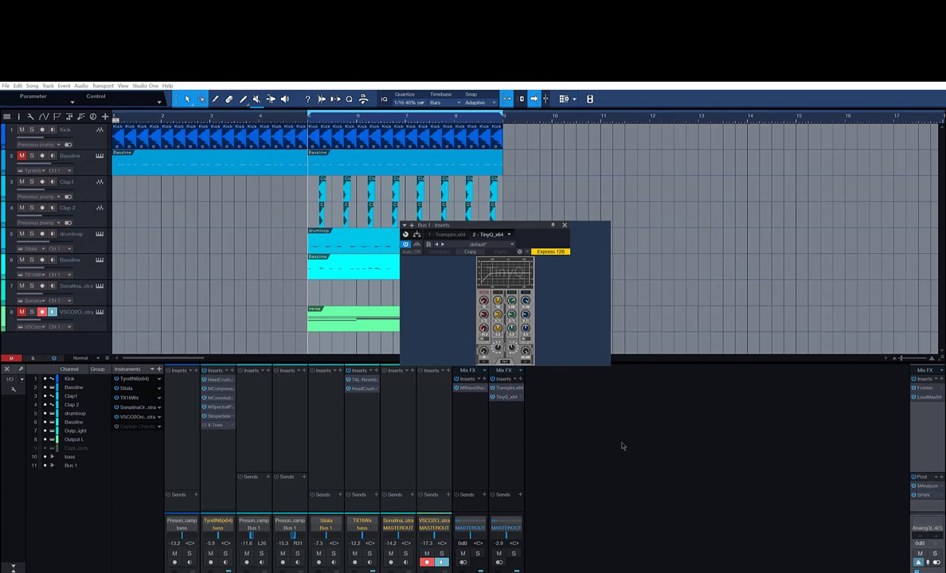
- Solo Clap1, Clap2 and drumloop, then power the TinyQ EQ on Bus 1 back on
key("s")
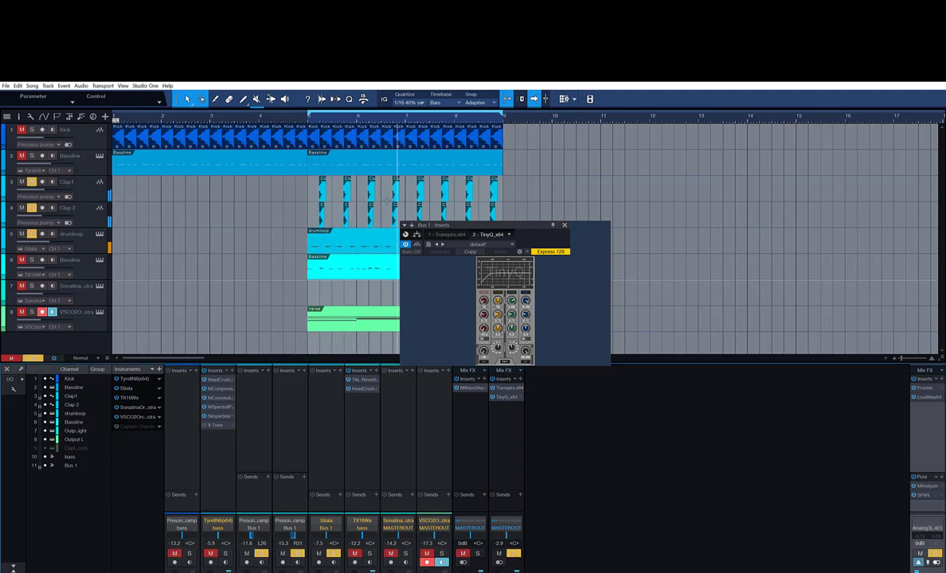
left_click(405, 245)
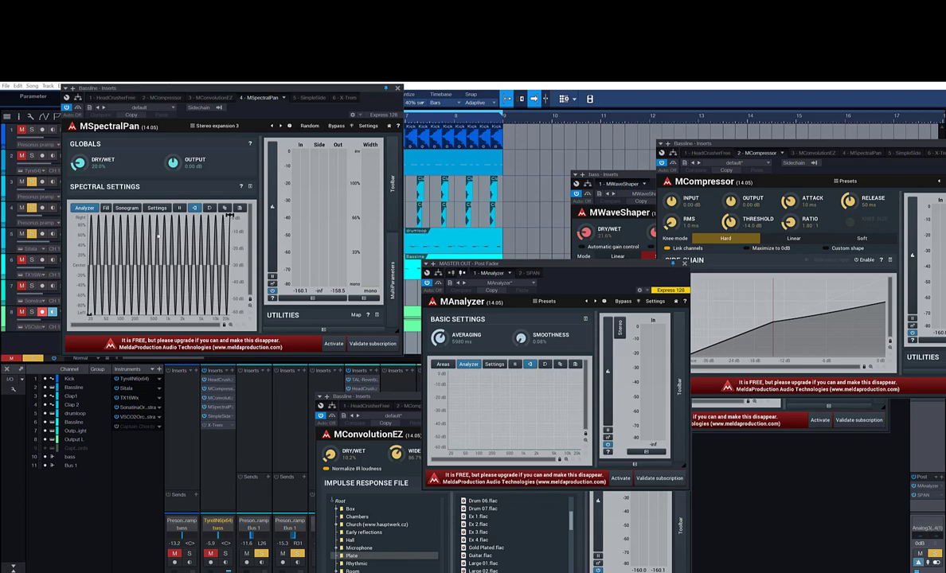
- Shift MAnalyzer, MCompressor and MWaveShaper windows aside and bring MConvolutionEZ to the front
mouse_move(229, 216)
left_click_drag(586, 268, 489, 194)
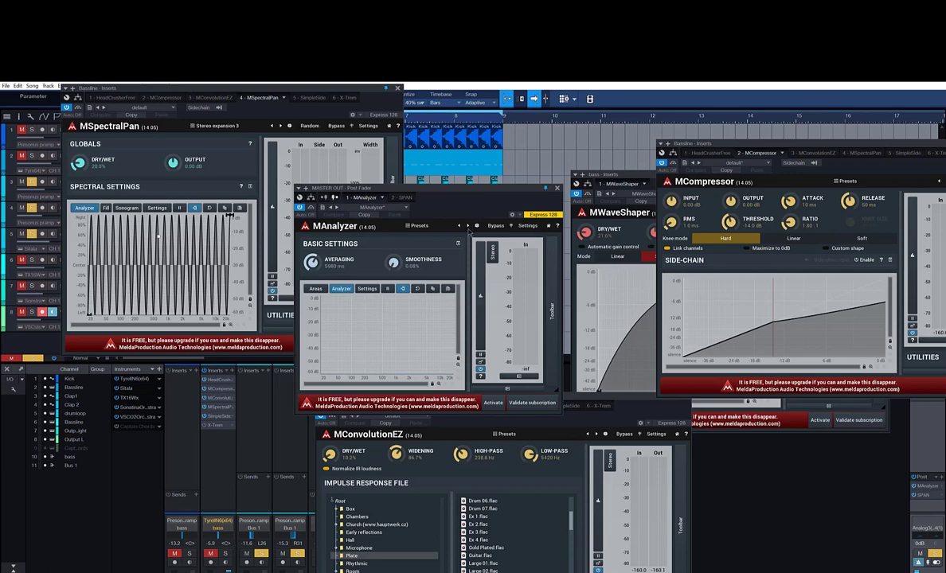
mouse_move(806, 146)
left_mouse_down()
mouse_move(527, 164)
mouse_move(330, 120)
left_mouse_up()
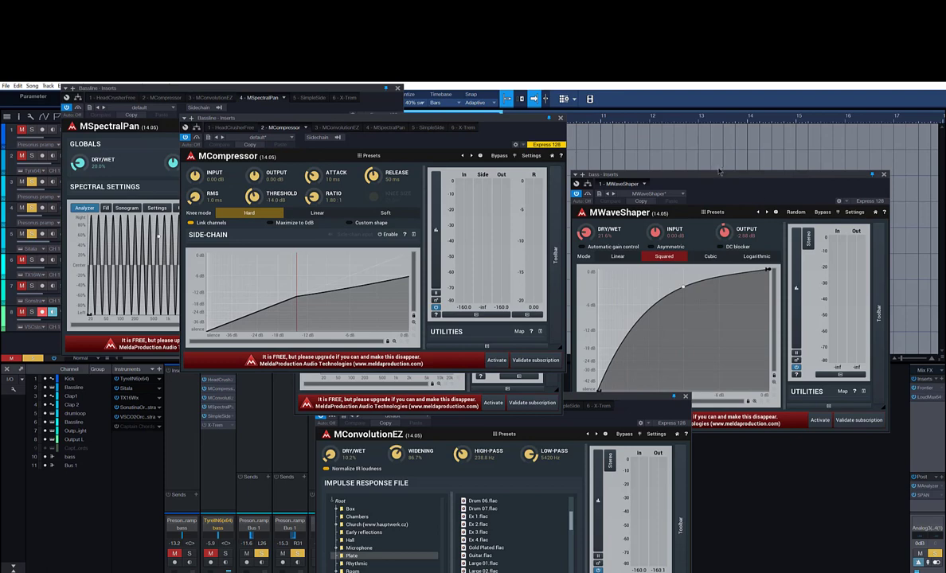
left_click_drag(728, 179, 596, 137)
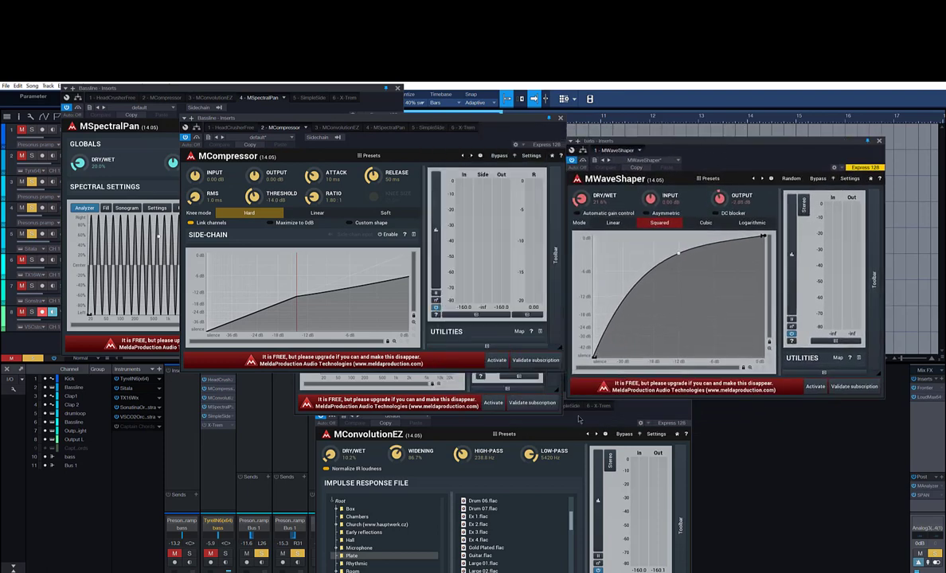
left_click(579, 420)
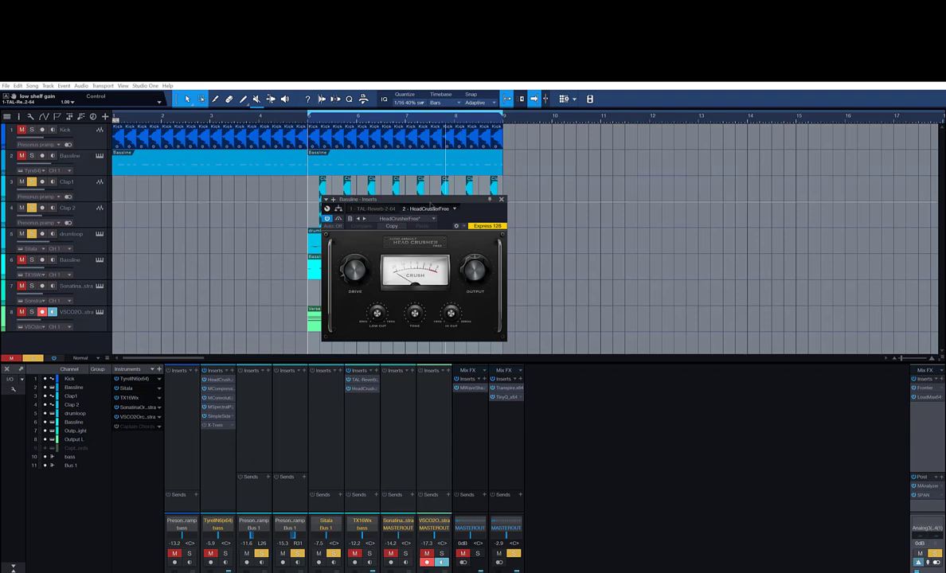
- Move HeadCrusher aside, solo the track 6 Bassline, and switch HeadCrusher on
mouse_move(396, 199)
left_mouse_down()
mouse_move(543, 193)
mouse_move(695, 162)
mouse_move(502, 198)
mouse_move(581, 173)
left_mouse_up()
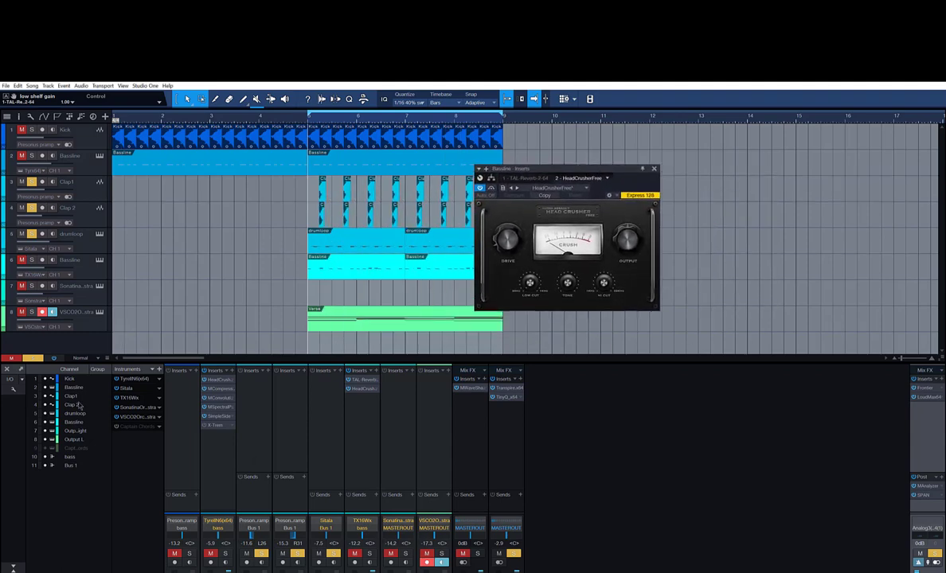
left_click(31, 259)
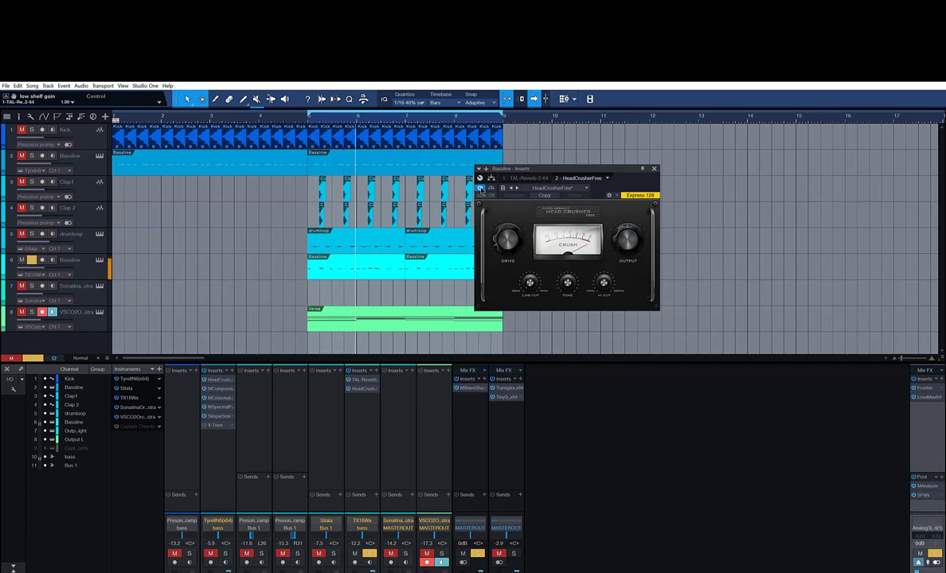
left_click(480, 188)
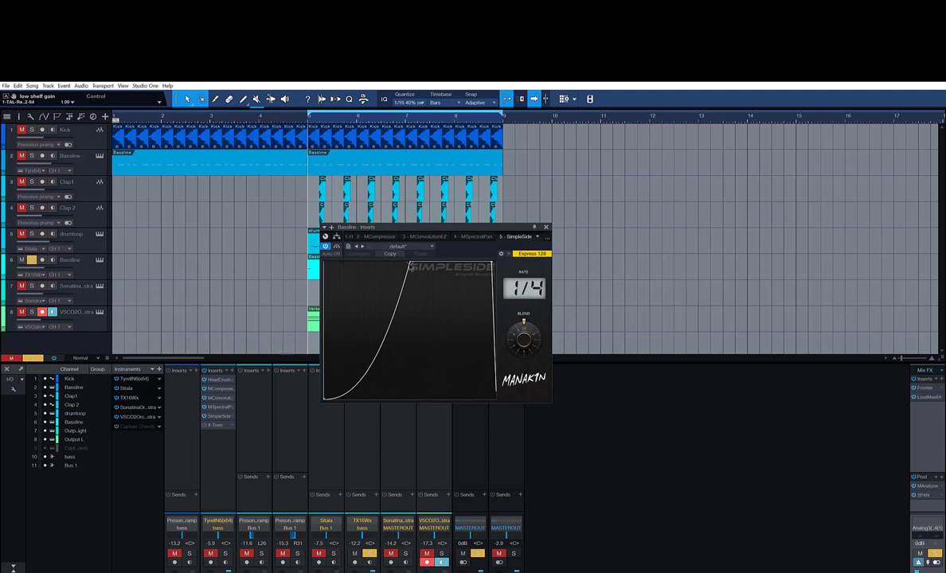
- Drag the SimpleSide curve's top point left to steepen the Bassline ducking
mouse_move(412, 264)
left_mouse_down()
mouse_move(345, 263)
mouse_move(451, 268)
left_mouse_up()
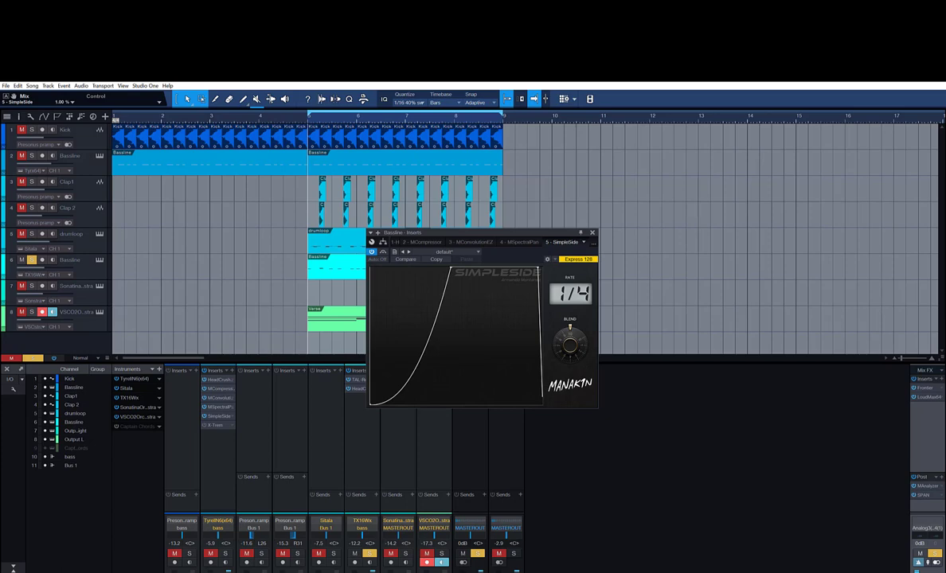
- Bring up Tyrell N6 on the Bassline, then close it and select track 7 Sonatina
left_click(99, 155)
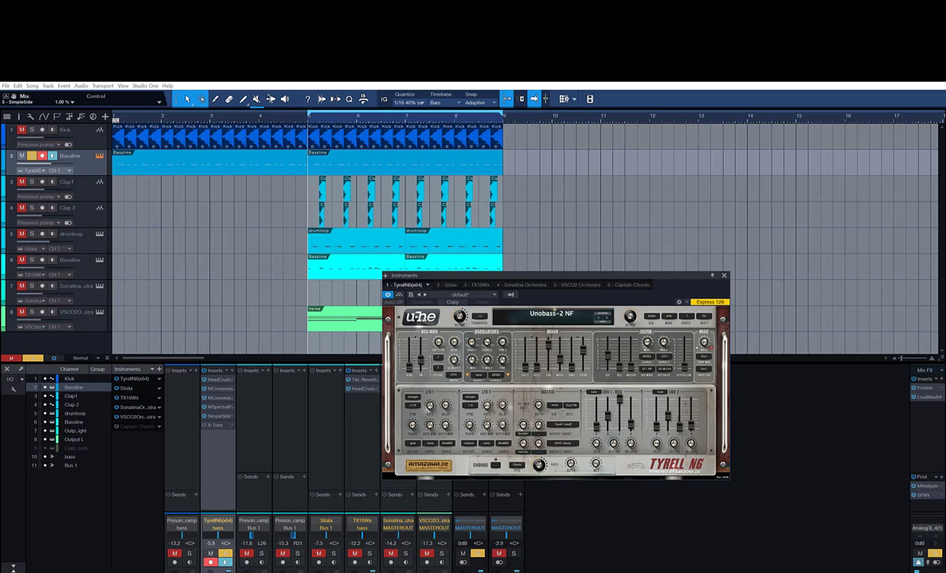
left_click(48, 301)
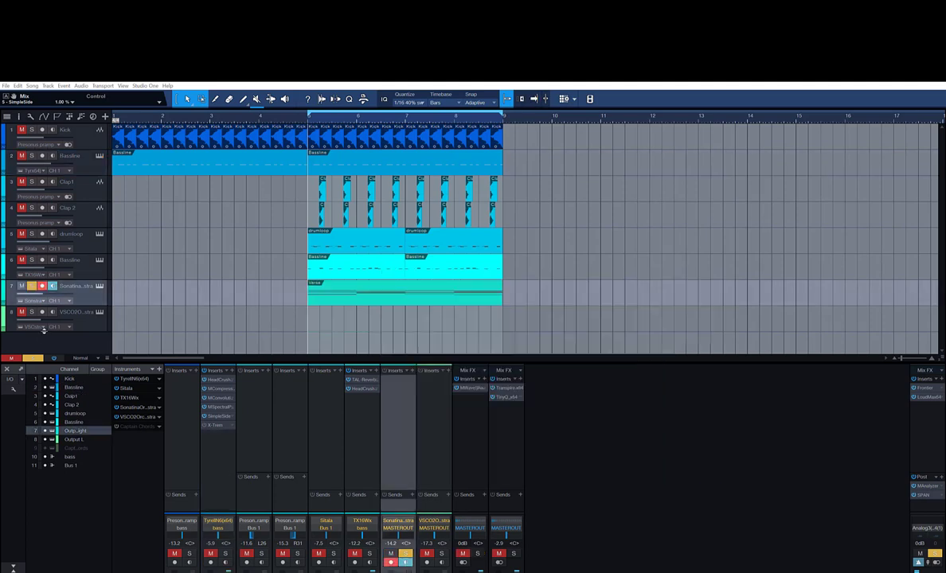
- Open and play the Sonatina Orchestra on track 7, then select track 8 to show VSCO2
left_click(100, 285)
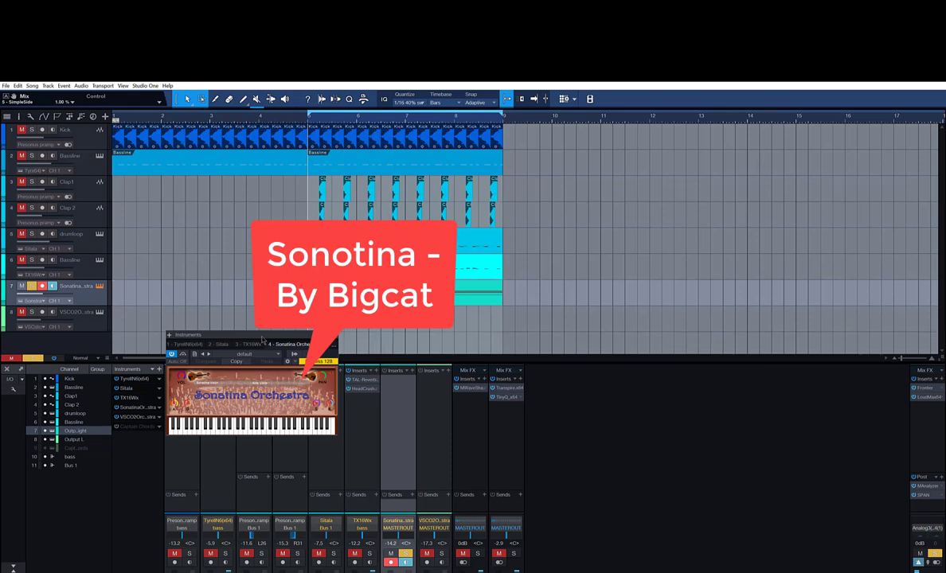
left_click_drag(263, 353, 371, 241)
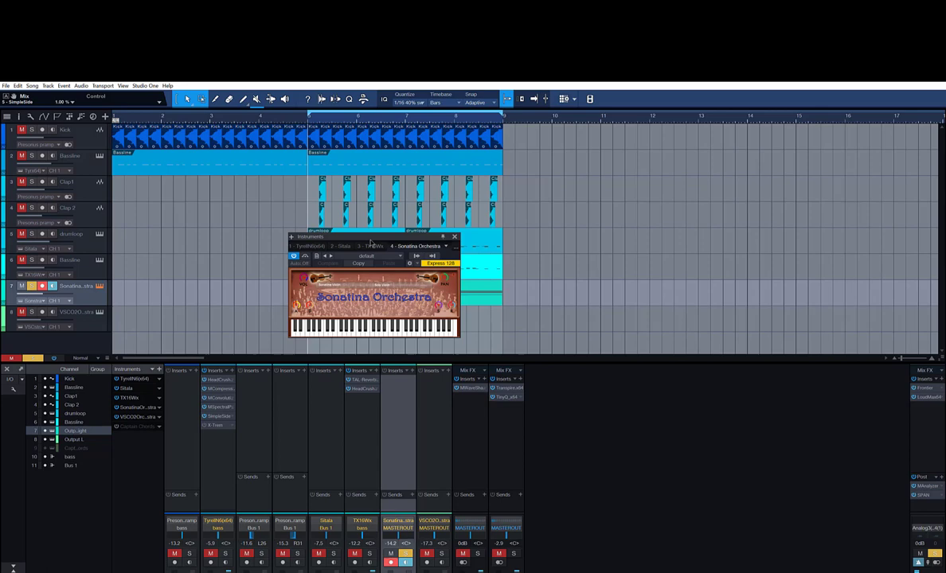
key("space")
key("Down")
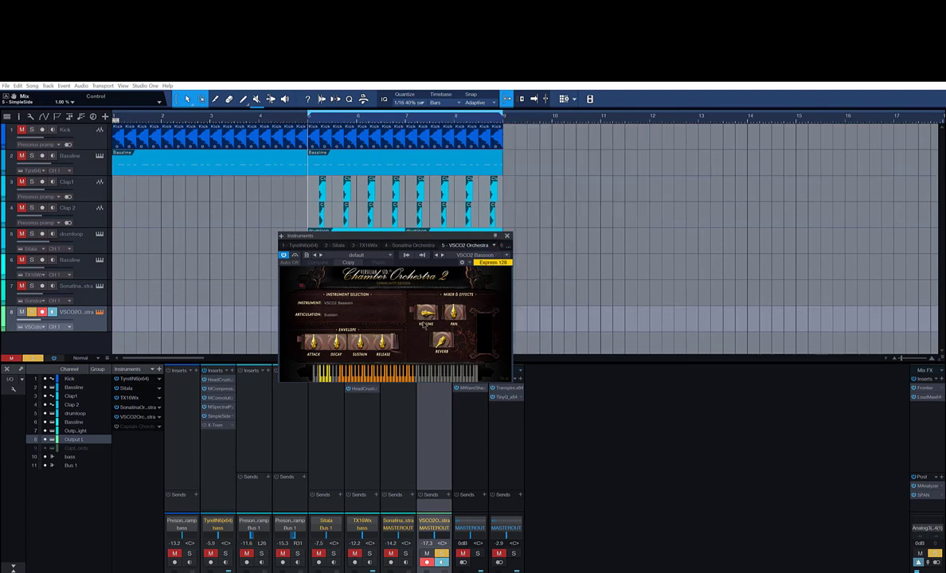
- Audition the VSCO2 bassoon, then load VSCO2 Violin (Arco Vib) from the Instrument List
key("f")
key("space")
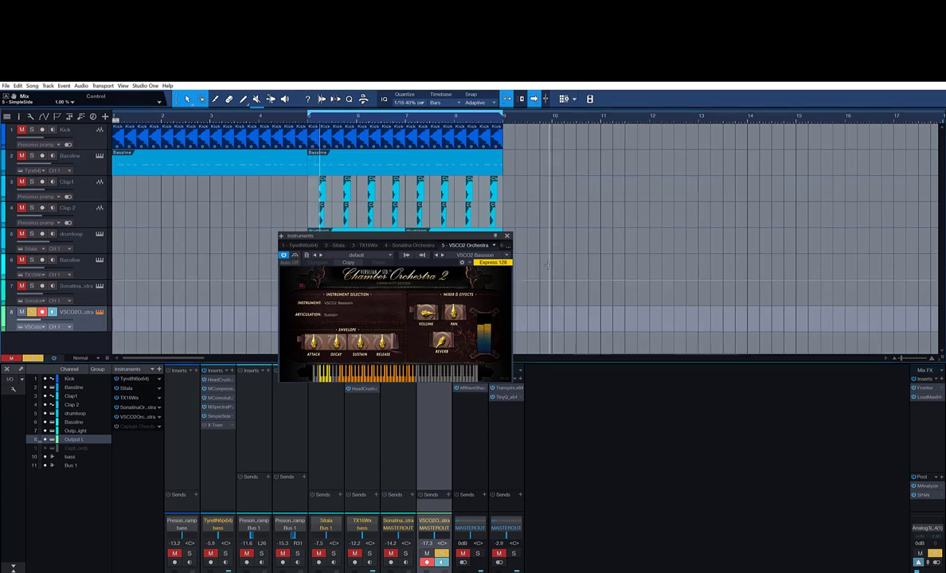
right_click(348, 305)
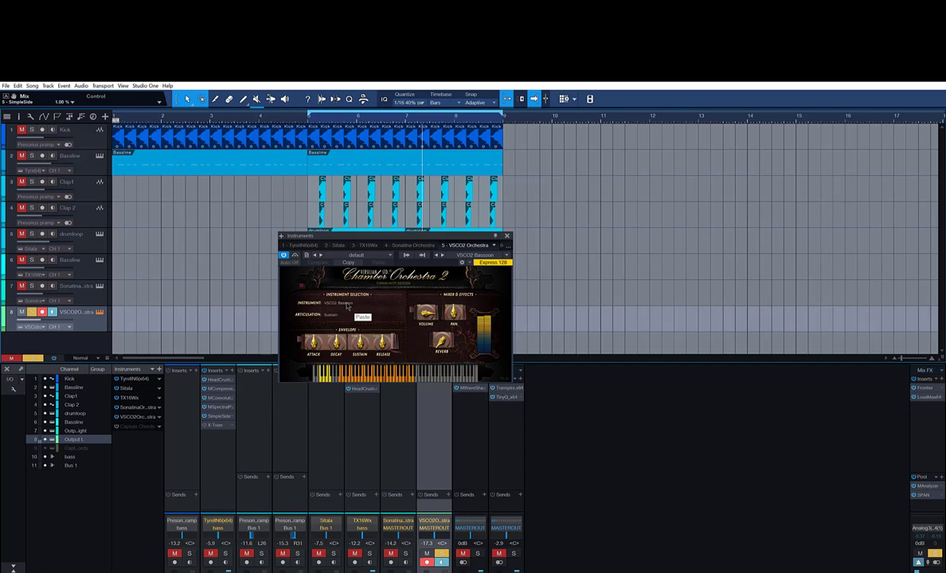
left_click(347, 305)
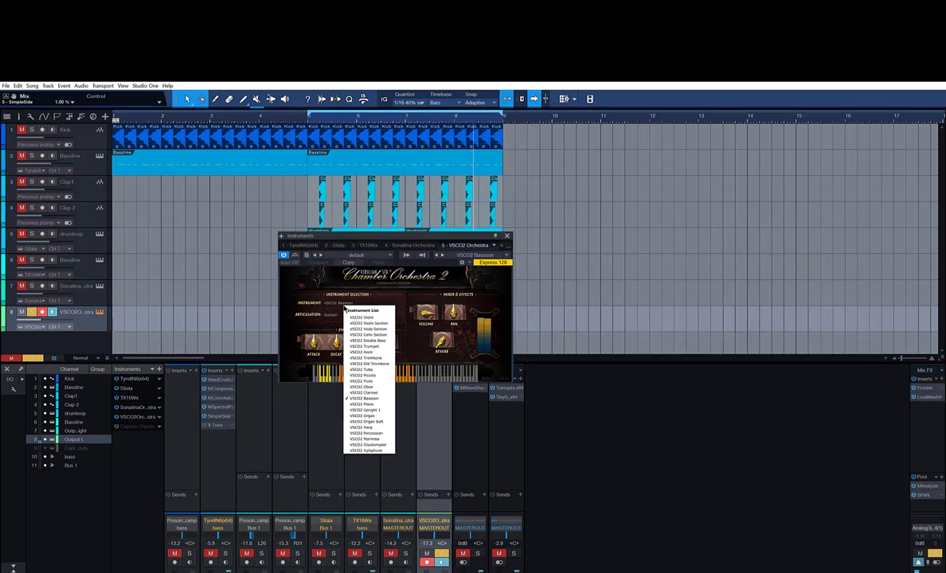
left_click(361, 317)
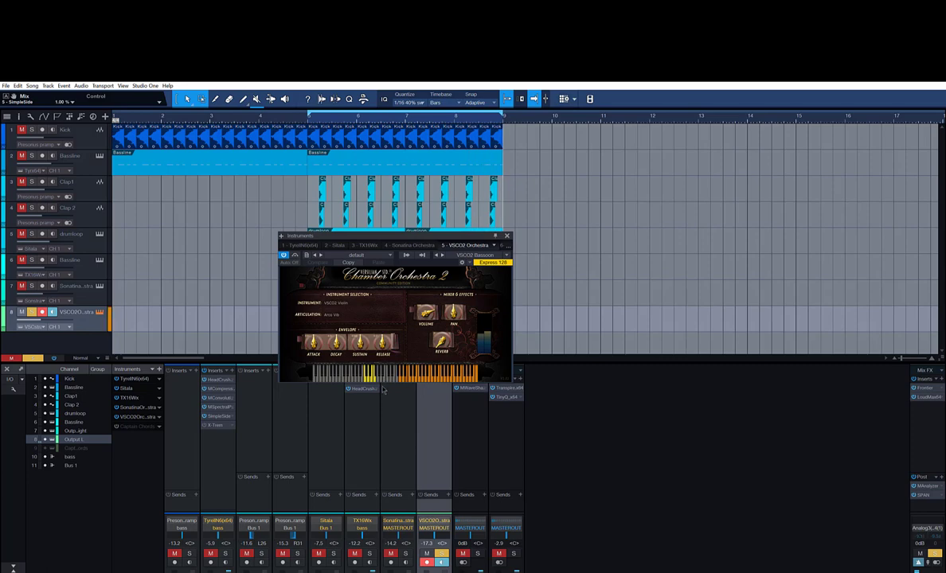
left_click_drag(319, 236, 576, 248)
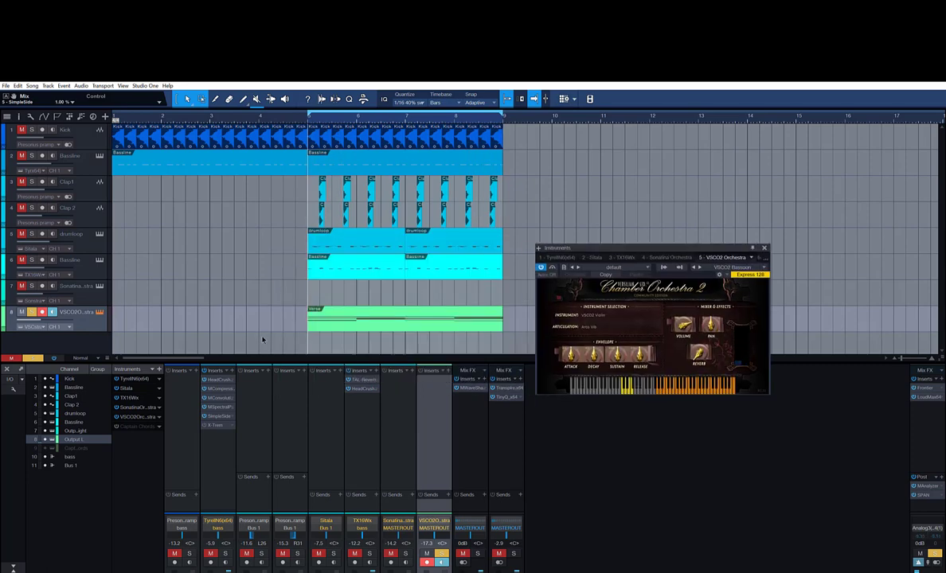
- Open the Verse part's notes, shift them all by an octave, and play them back
double_click(311, 312)
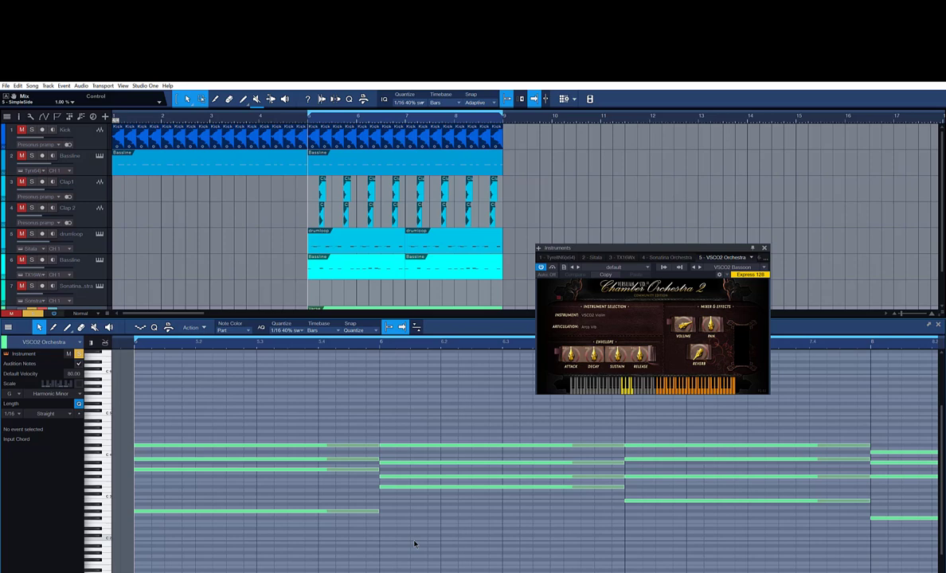
key("ctrl+a")
key("shift+Up")
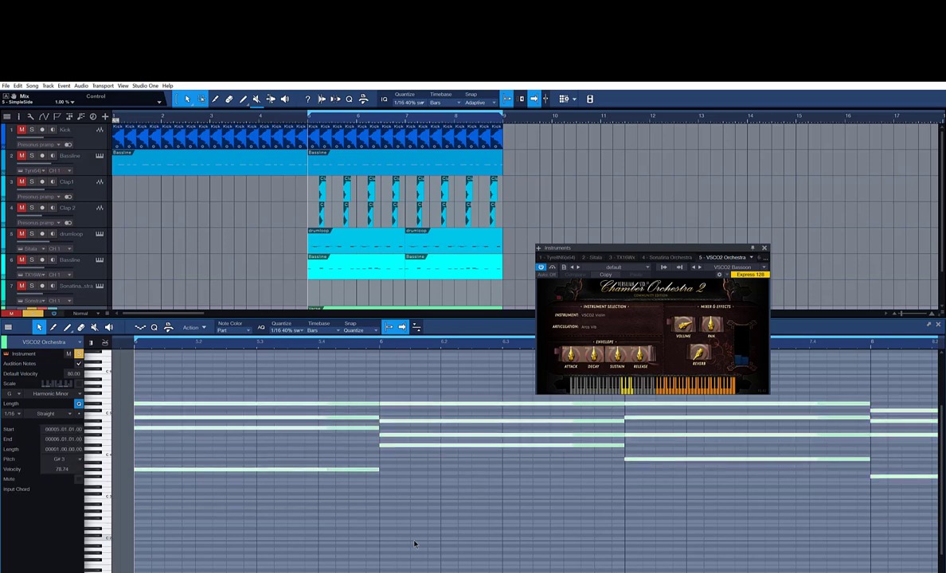
key("space")
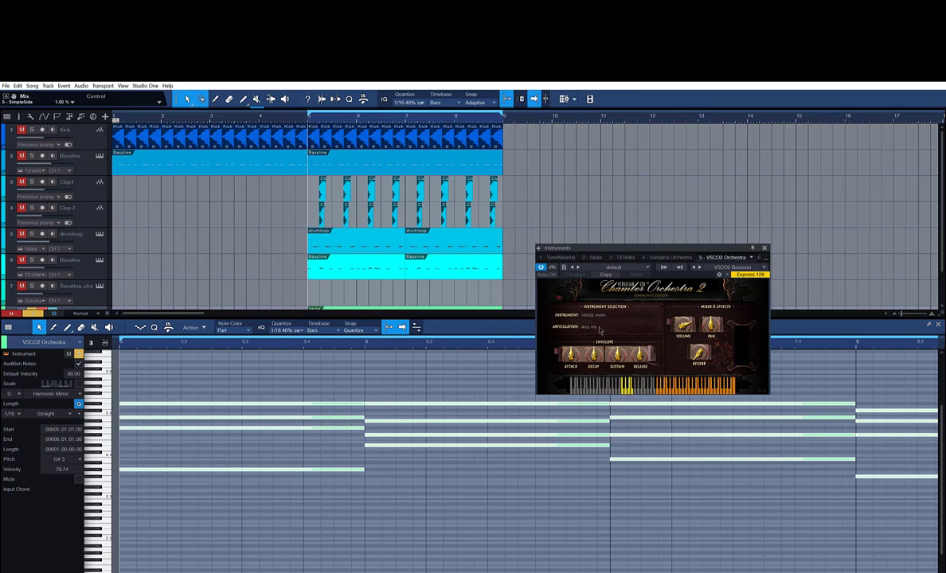
- Switch the VSCO2 instrument on track 8 to the Oboe preset
left_click(596, 317)
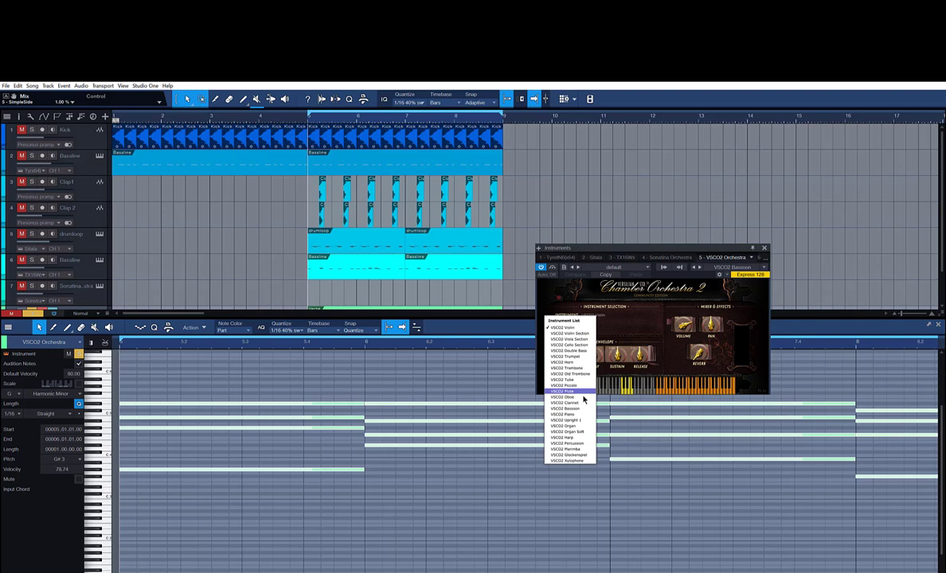
left_click(588, 396)
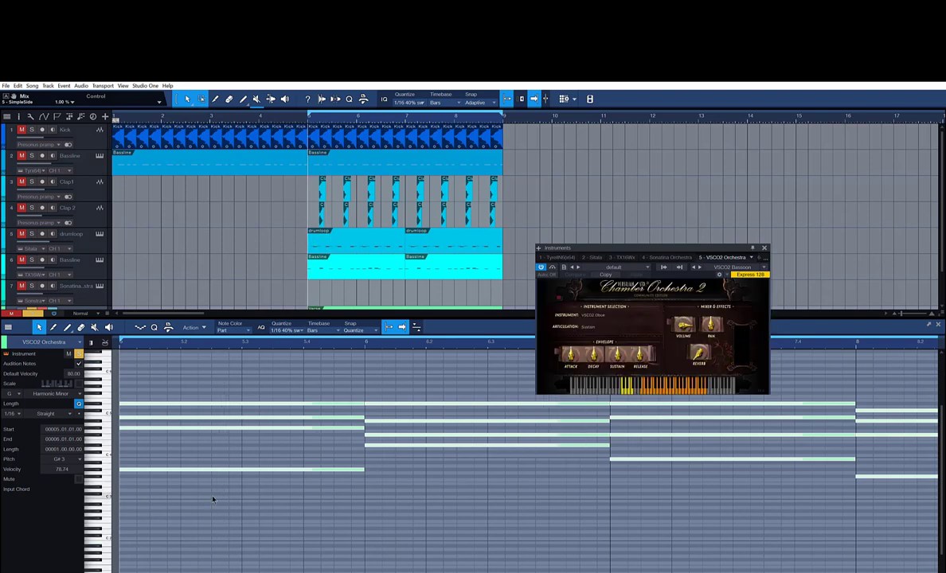
scroll(206, 483, "up", 2)
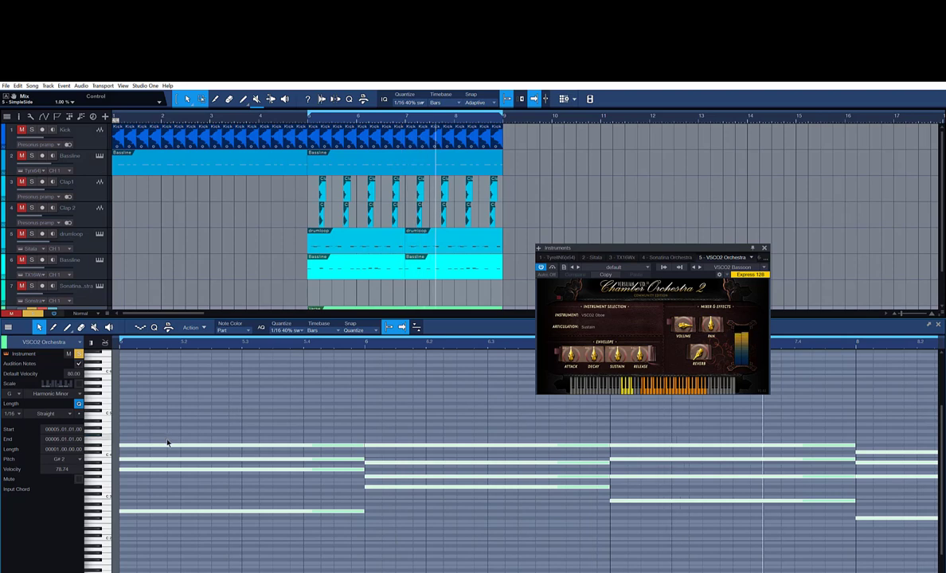
key("space")
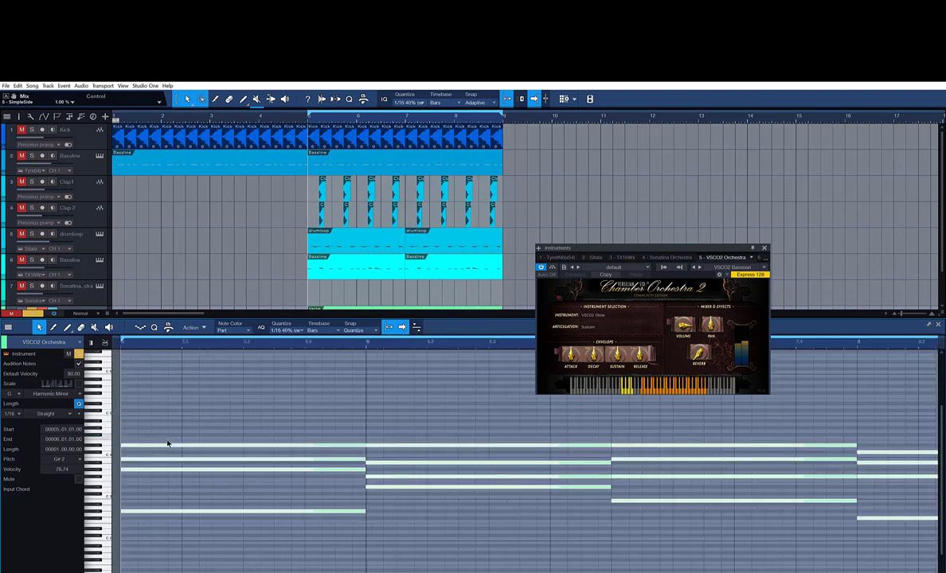